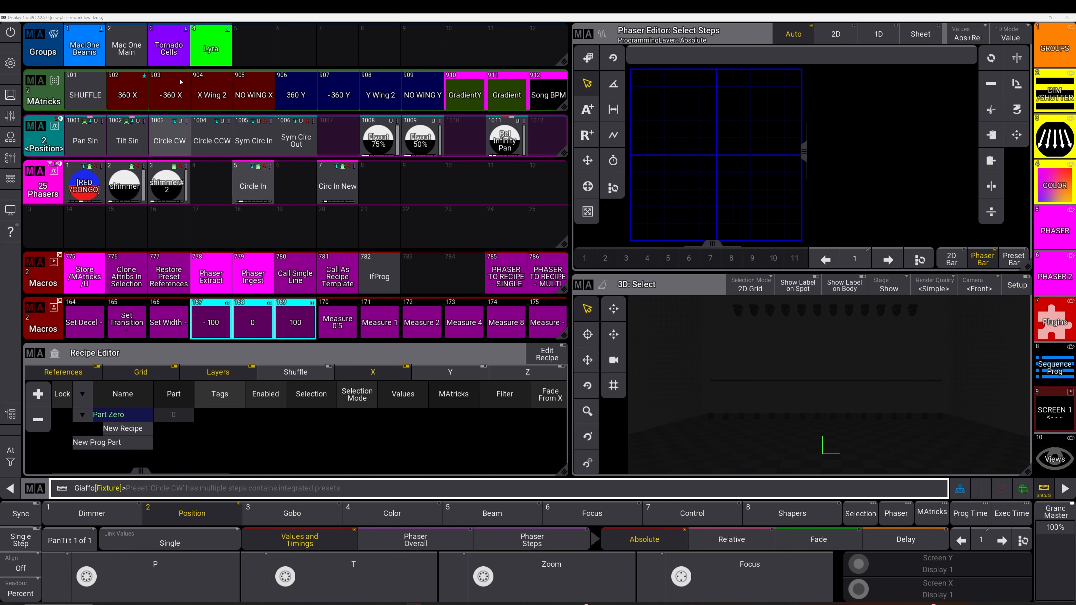
Step: Select the Lyra group and recall the Flyout 50% position phaser
left_click(212, 46)
left_click(423, 140)
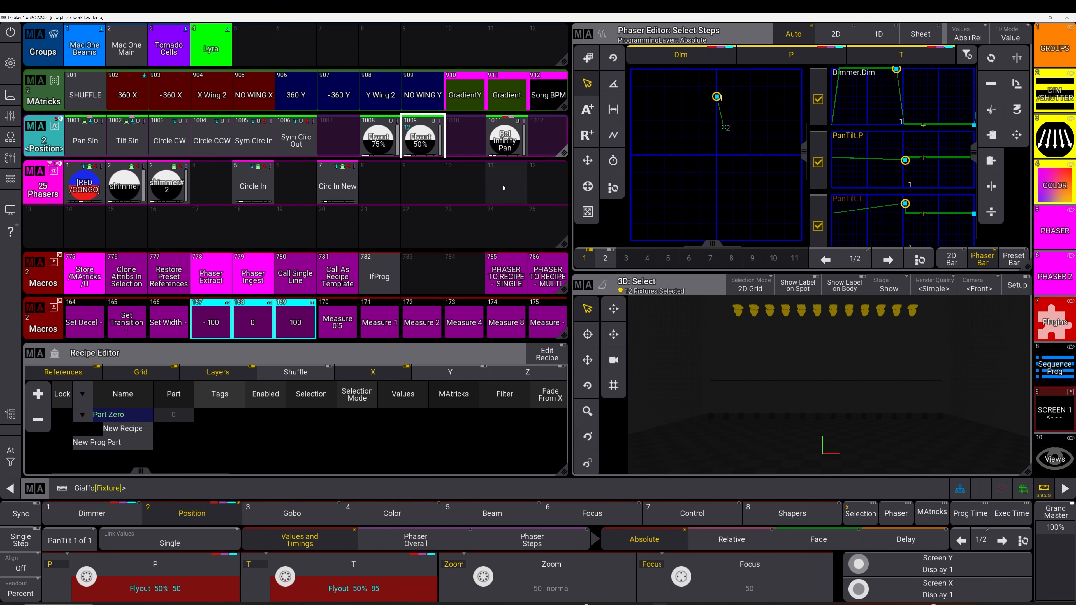
left_click(433, 152)
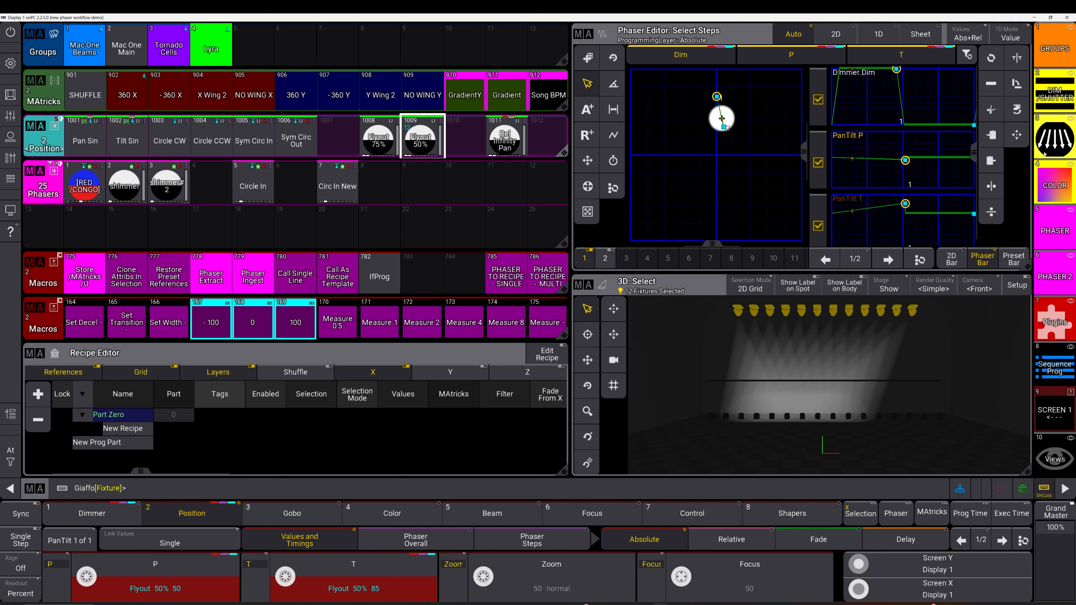
Step: Integrate the FX_UP position preset into phaser step 1 and FX_DOWN into step 2
left_click(1048, 275)
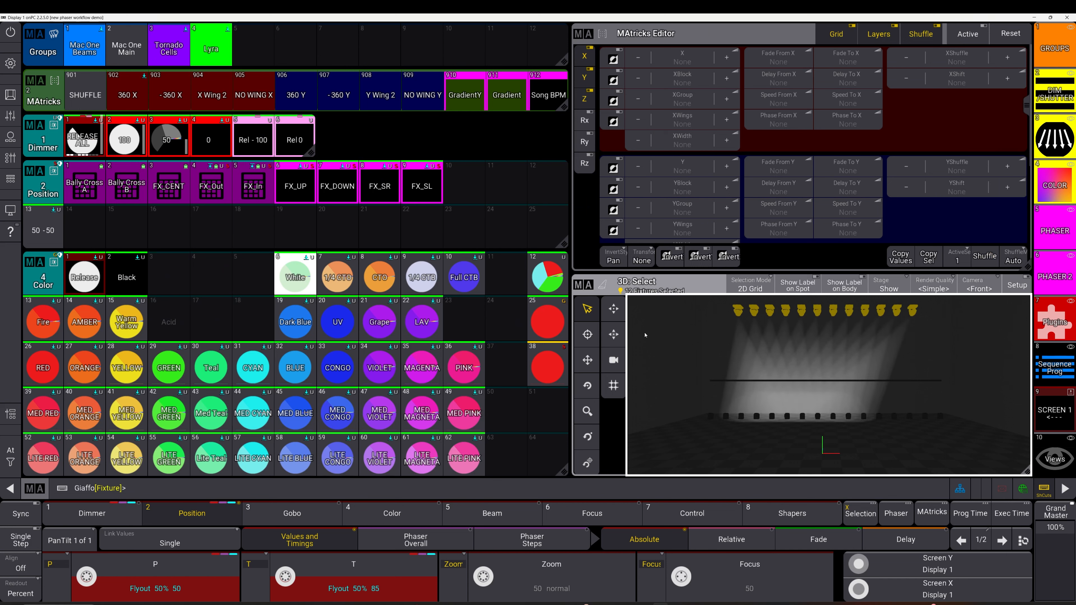
left_click(1055, 231)
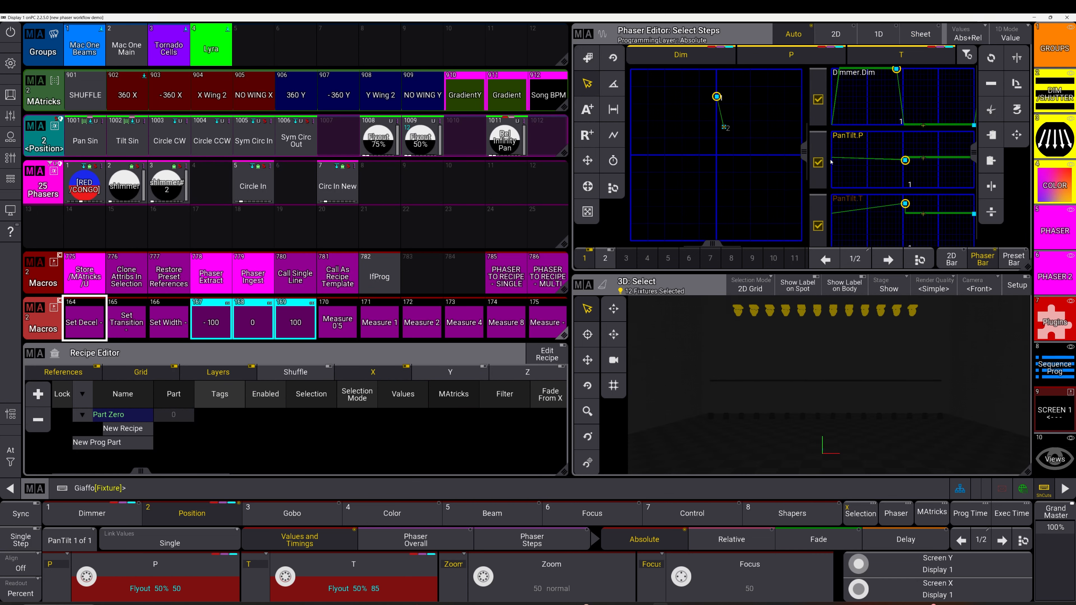
left_click(1056, 234)
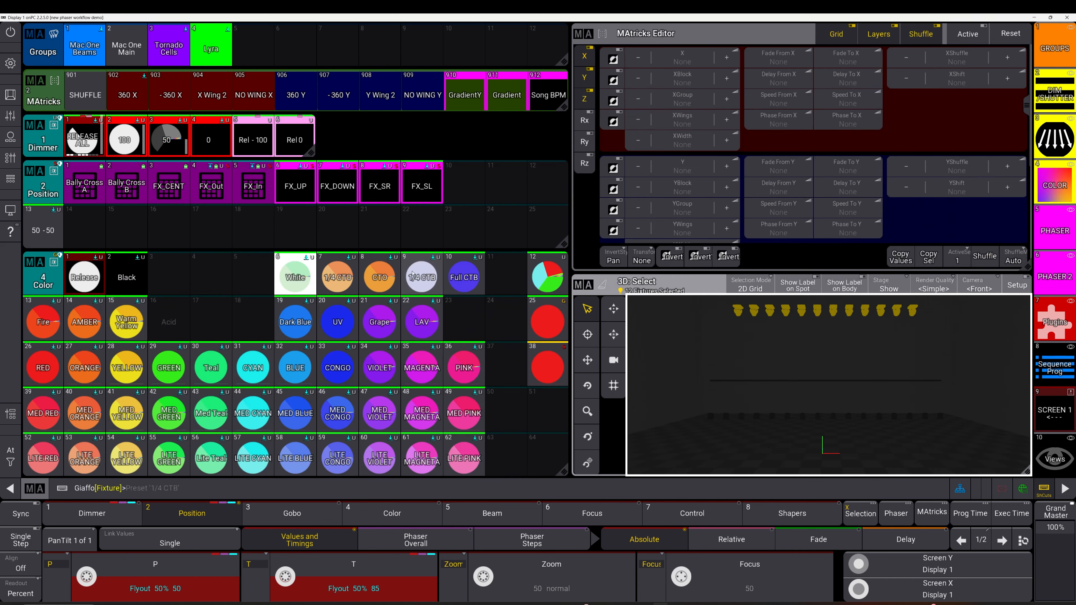
key("ctrl+a")
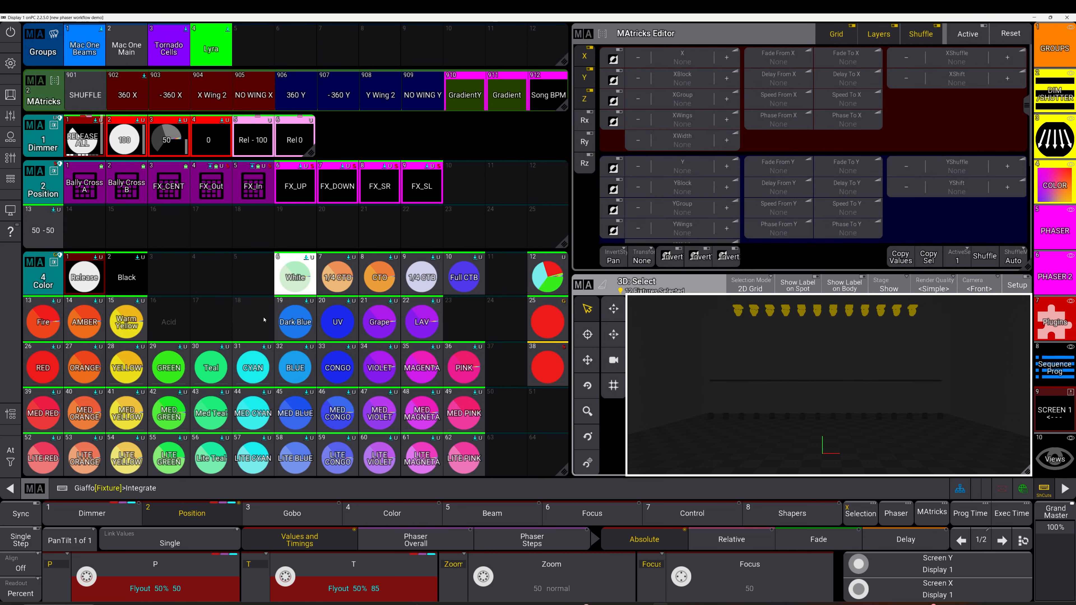
left_click(290, 170)
left_click(297, 192)
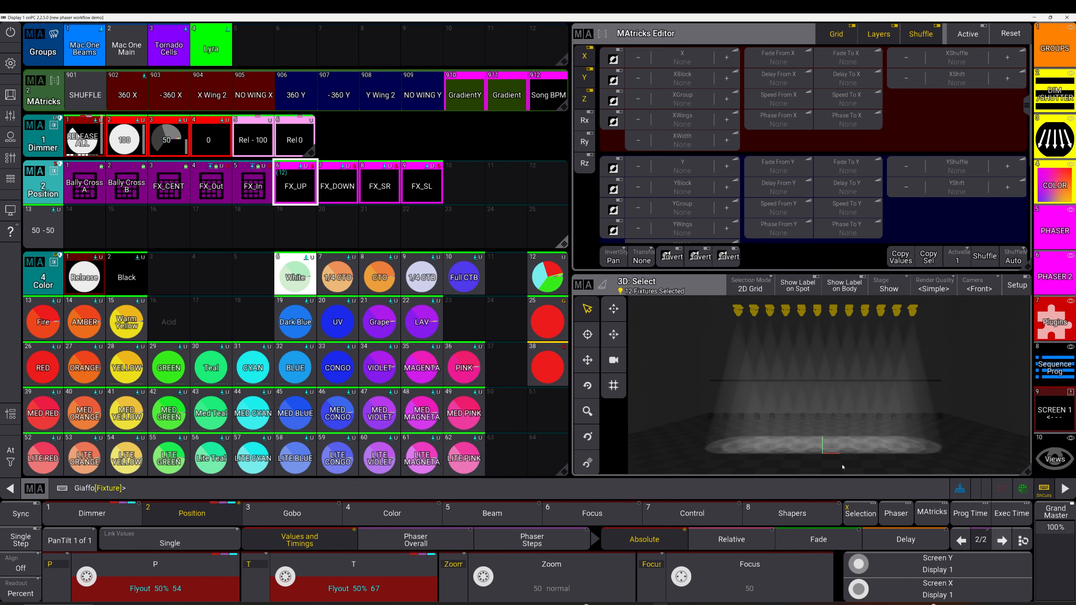
left_click(350, 192)
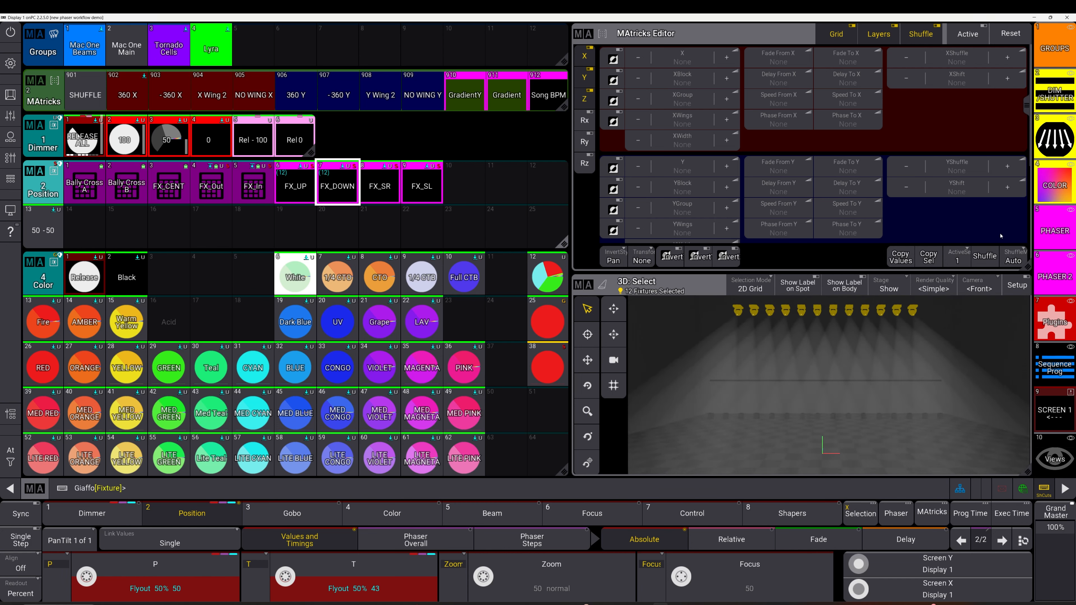
Step: Return to the PHASER view, clear the programmer and recall the Flyout 50% phaser on the Lyra group
left_click(1061, 236)
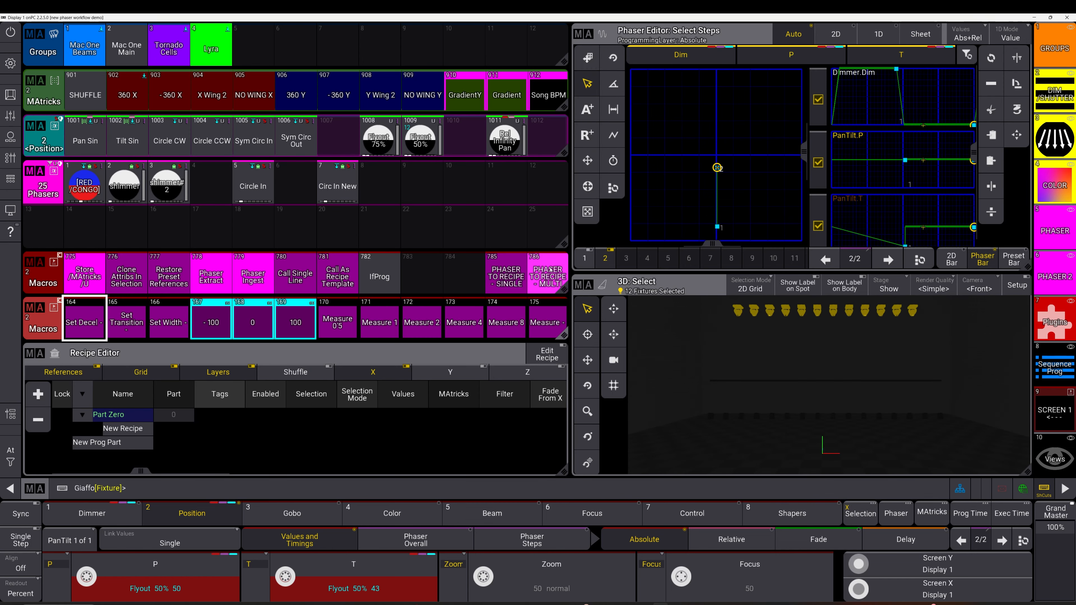
left_click(457, 212)
key("Escape")
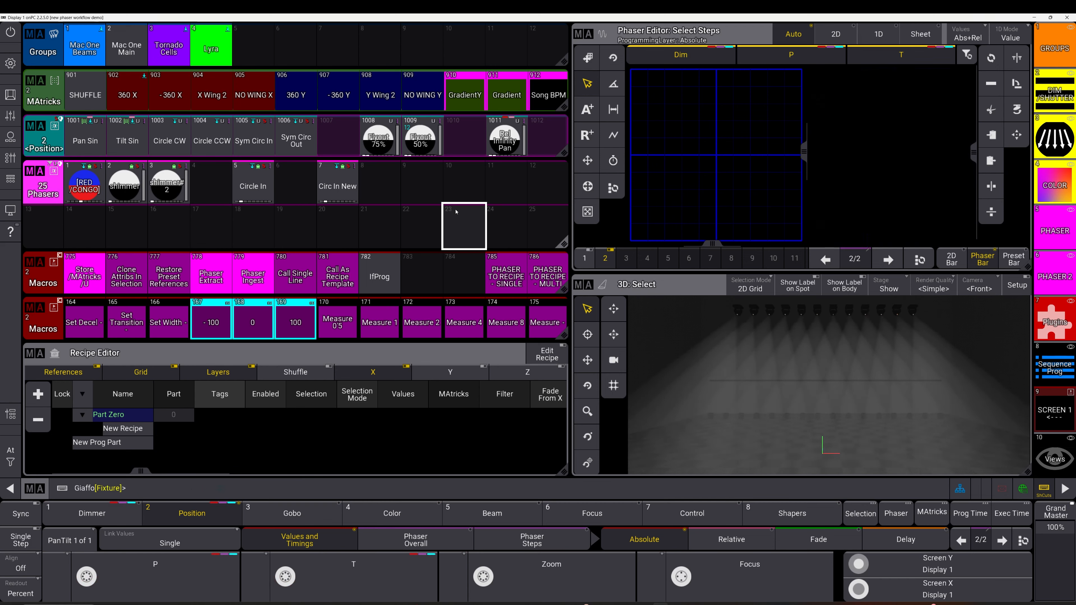
key("Escape")
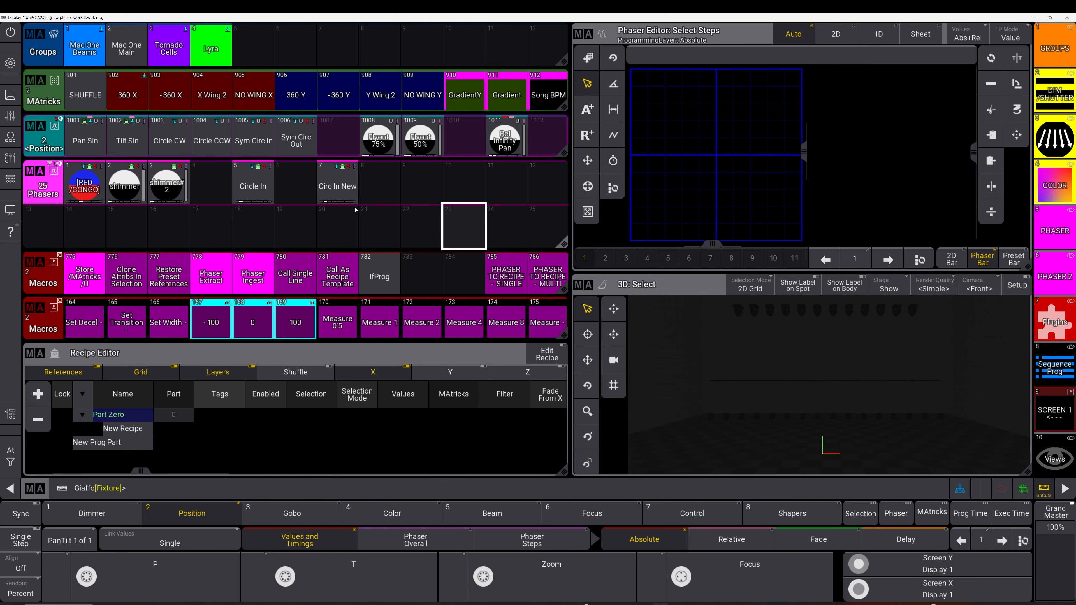
left_click(216, 55)
left_click(415, 142)
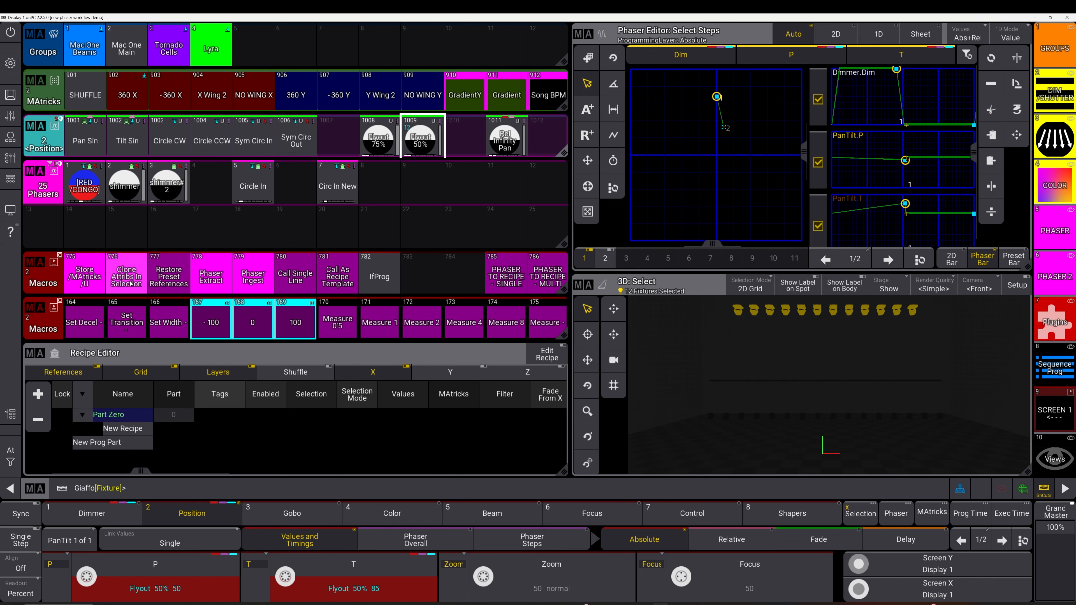
Step: Open the Clone Attribs In Selection macro, examine its four command lines and close the editor
left_click_drag(131, 283, 98, 287)
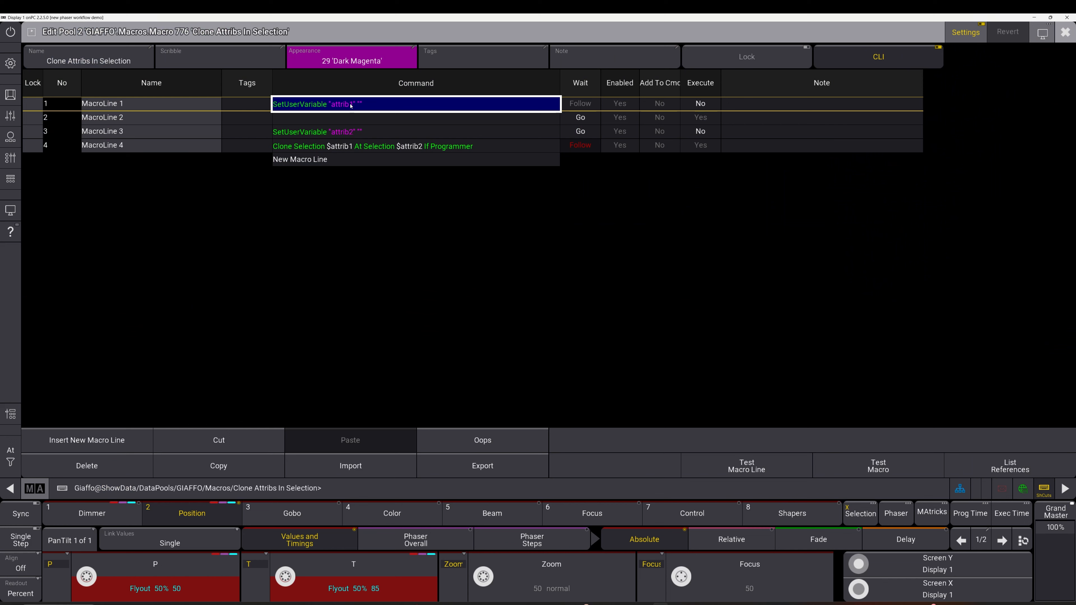
left_click(355, 118)
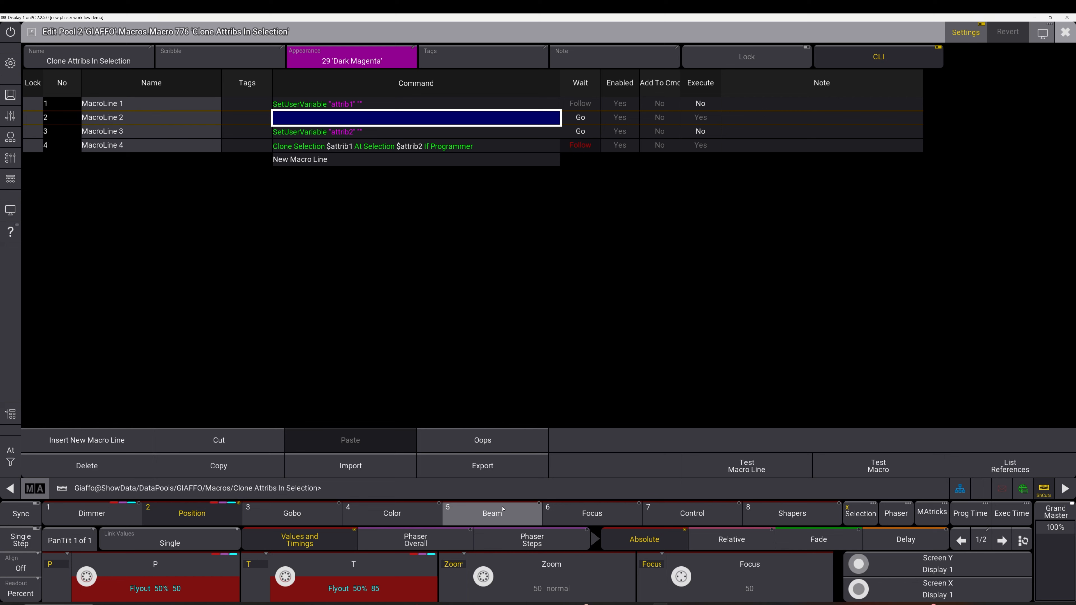
left_click(341, 133)
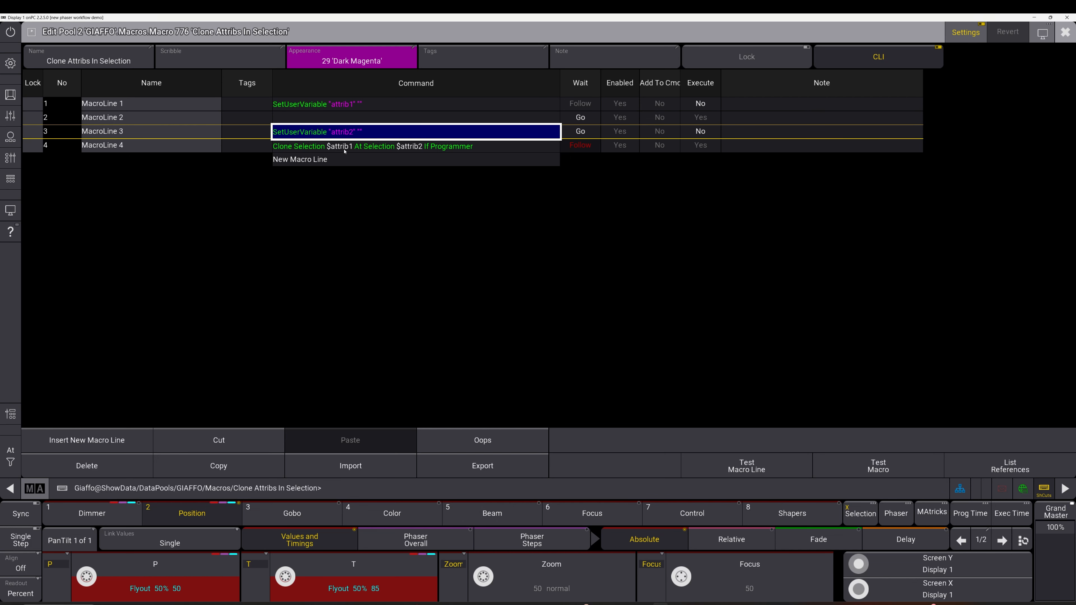
left_click(310, 149)
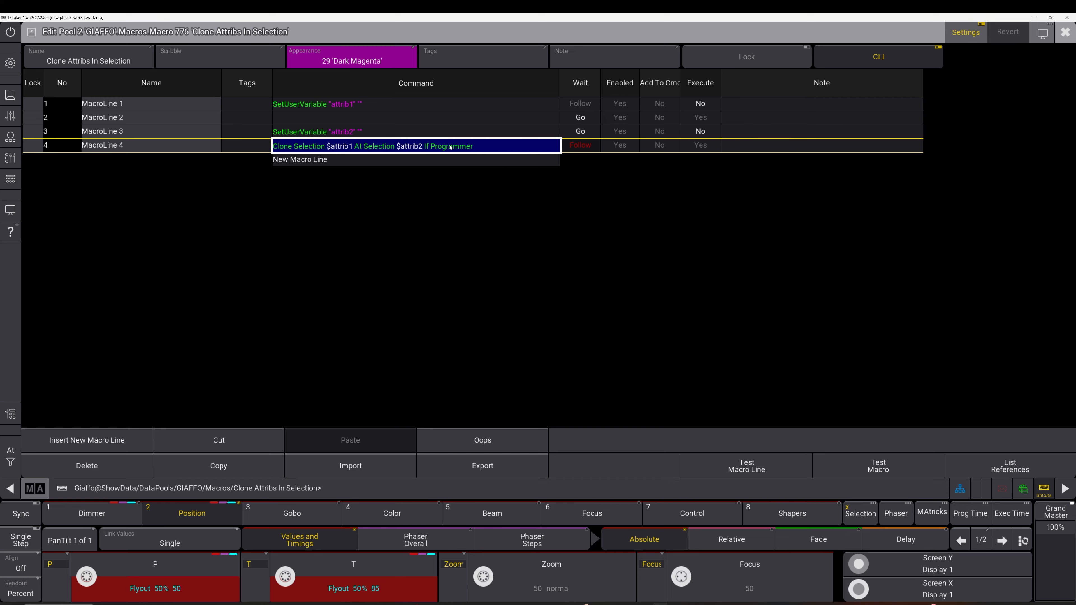
left_click(456, 164)
key("Escape")
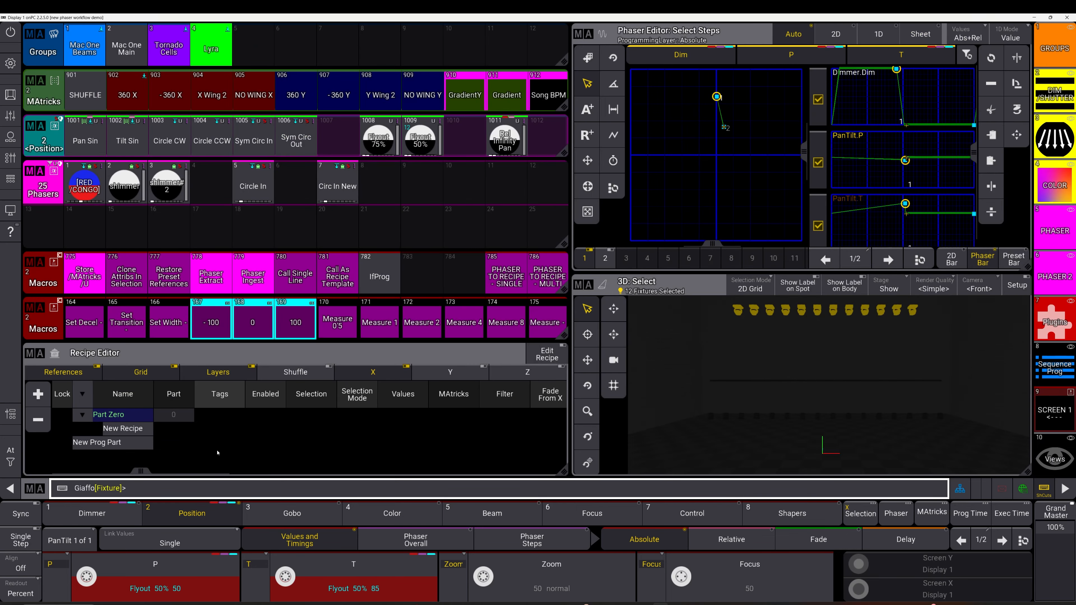
Step: Run the Clone Attribs In Selection macro to clone phaser values onto Zoom with High Priority, and check the Zoom curve
left_click(127, 275)
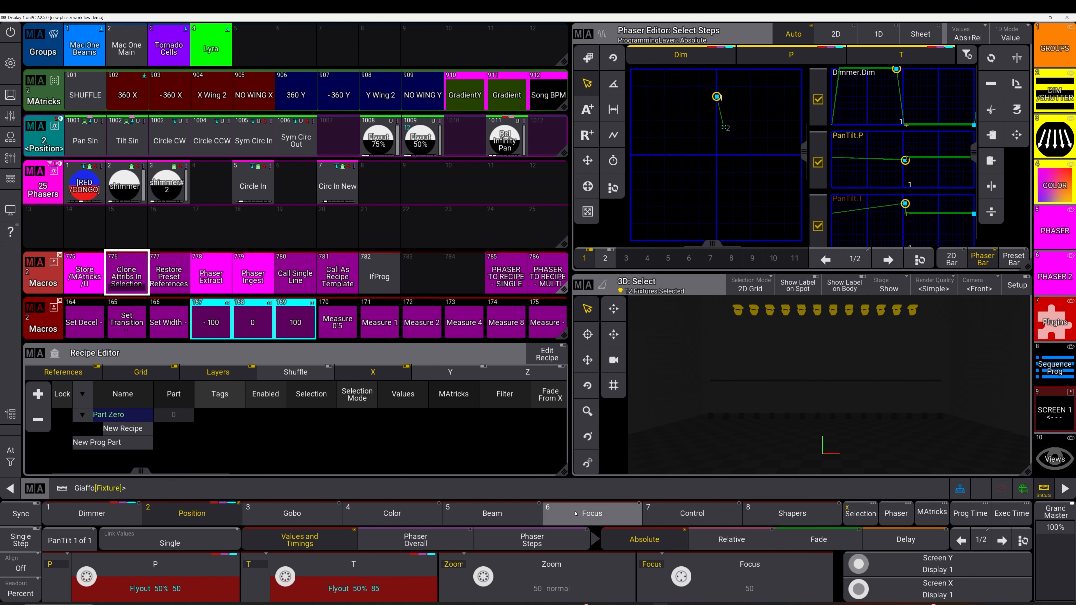
left_click(586, 523)
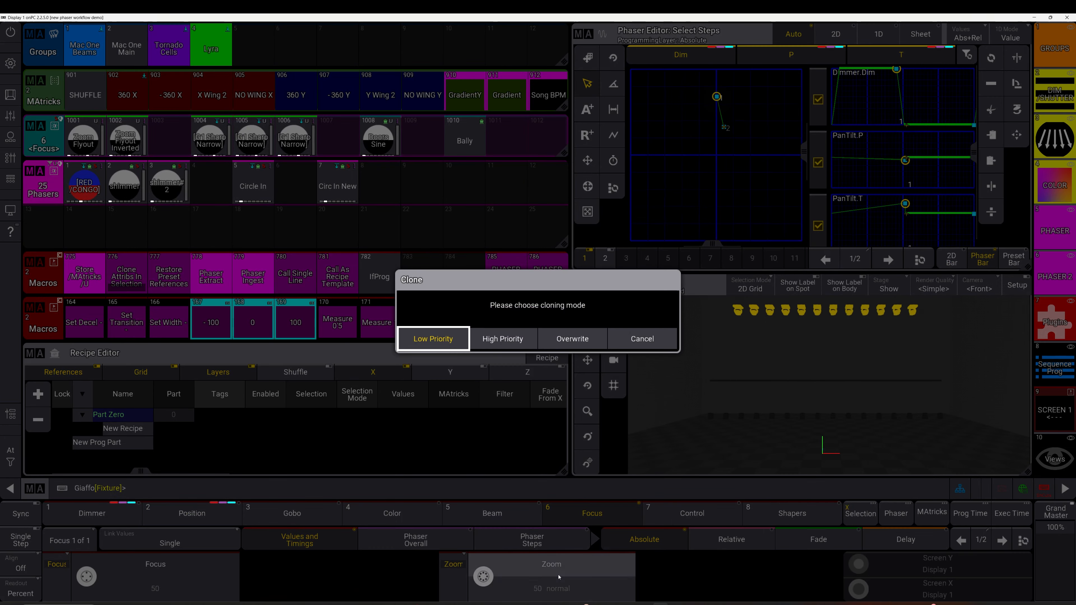
left_click(503, 339)
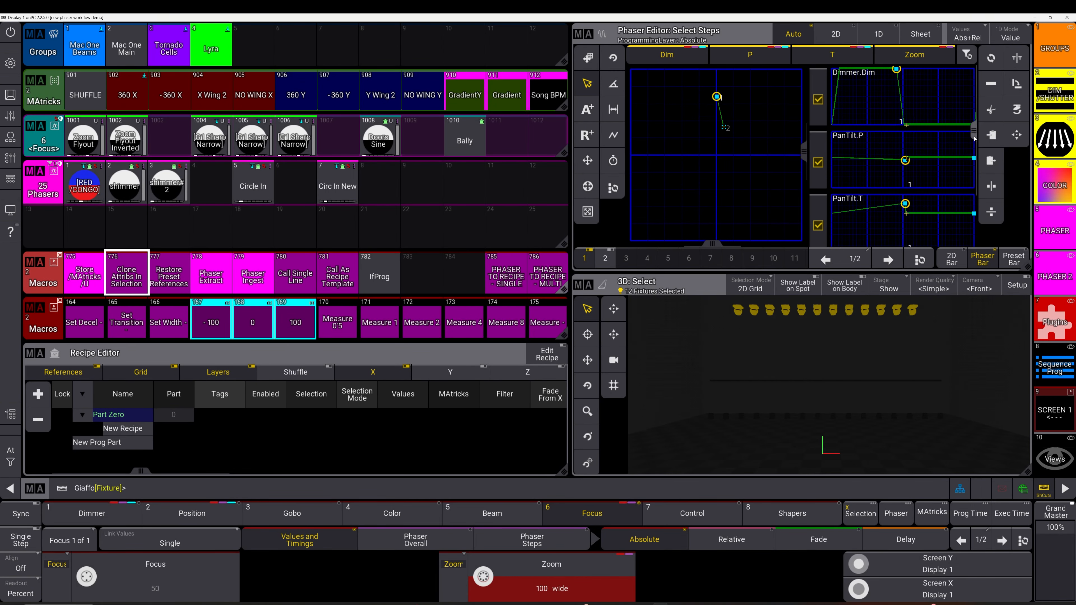
scroll(983, 219, "down", 3)
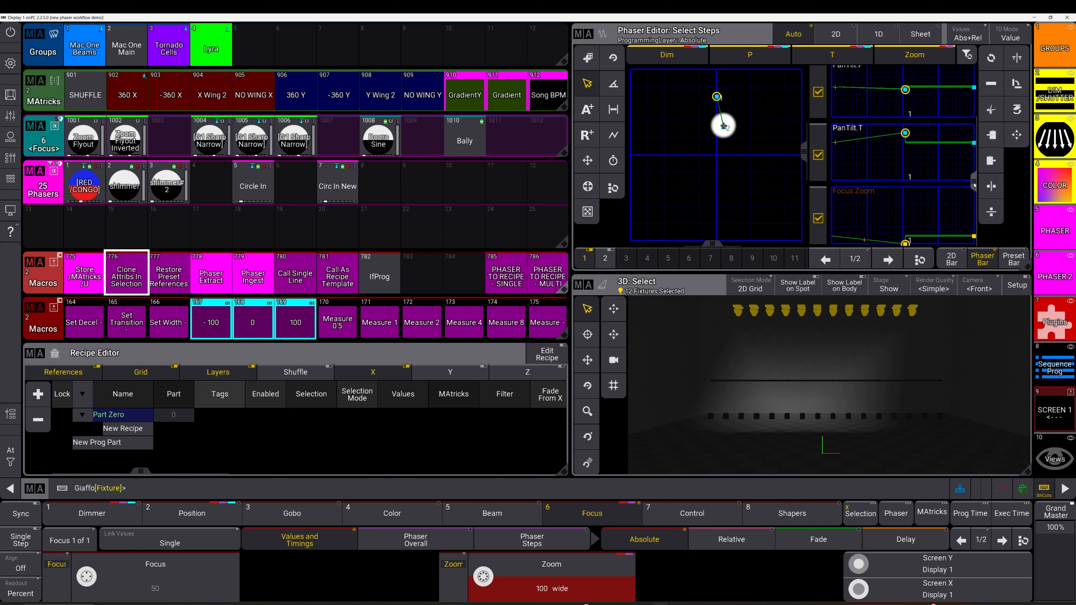
scroll(950, 184, "up", 3)
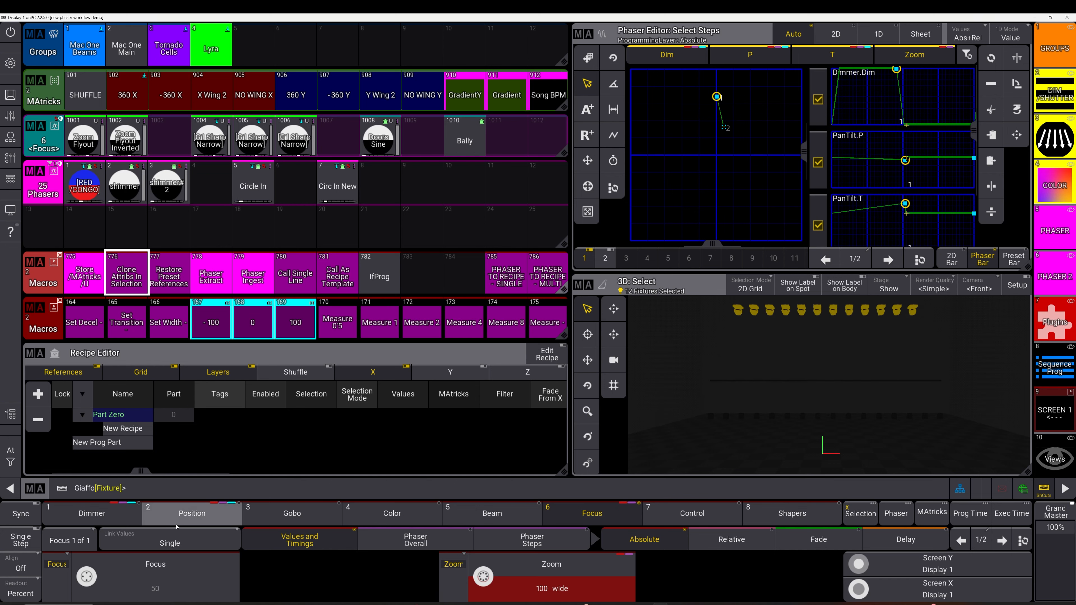
Step: Remove the pan and tilt values from the programmer, keeping only the dimmer and zoom phaser
left_click(214, 517)
key("o")
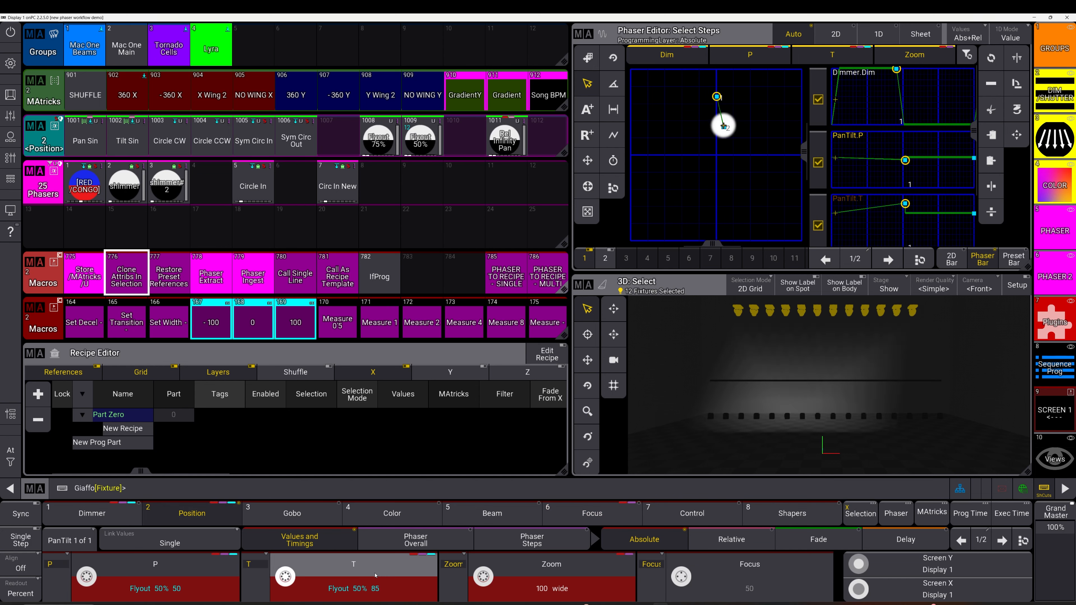
left_click(335, 585)
key("o")
left_click(188, 585)
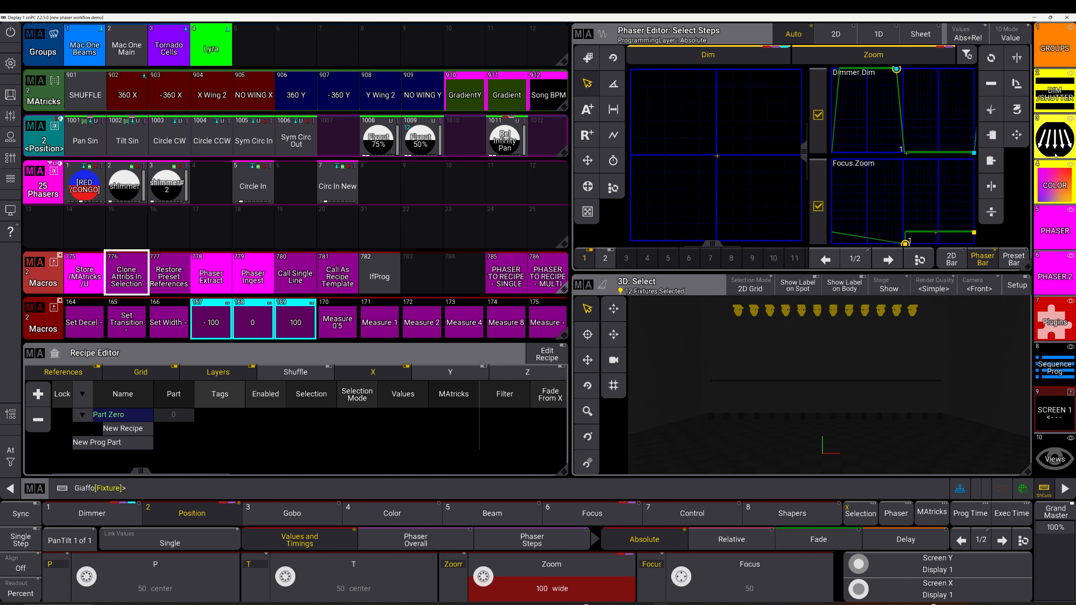
Step: Integrate the Open Sharp Wide focus preset into phaser step 1 and Open Sharp Narrow into step 2
left_click(1056, 134)
left_click(632, 457)
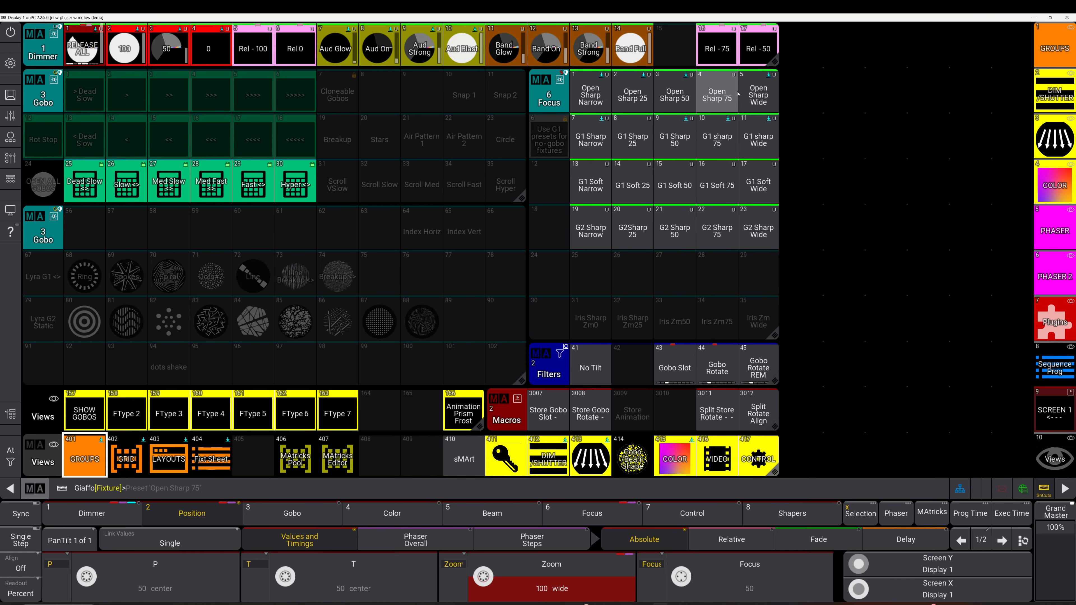
left_click(777, 100)
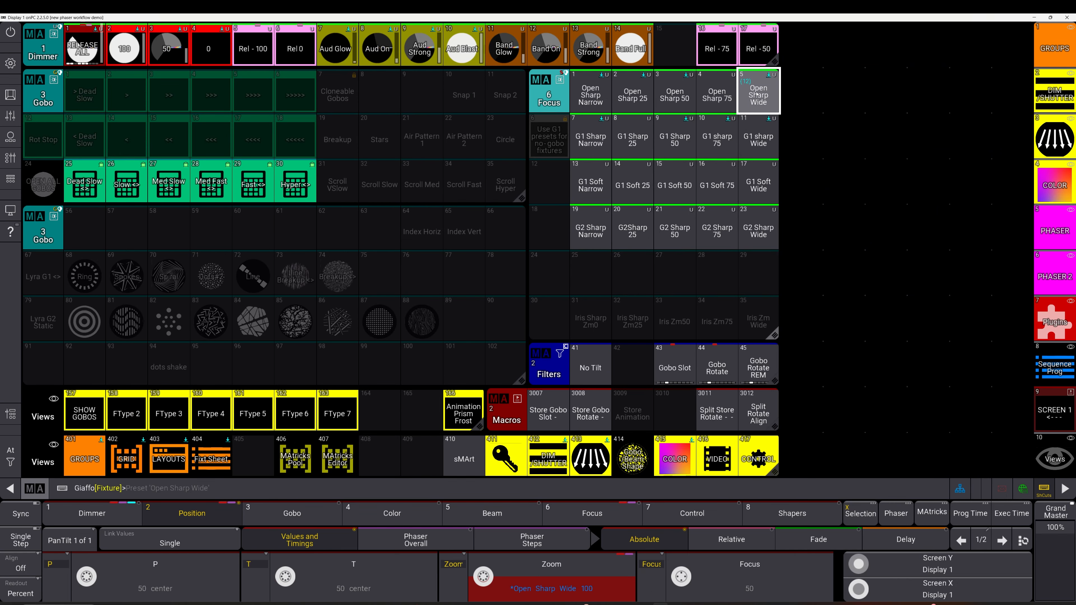
left_click(1003, 540)
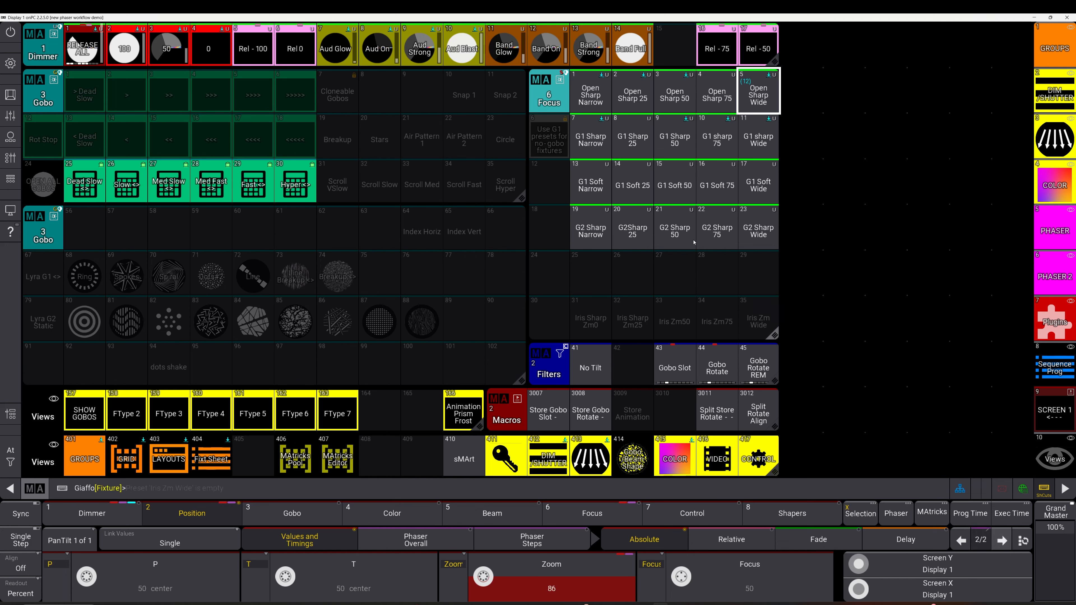
left_click(594, 105)
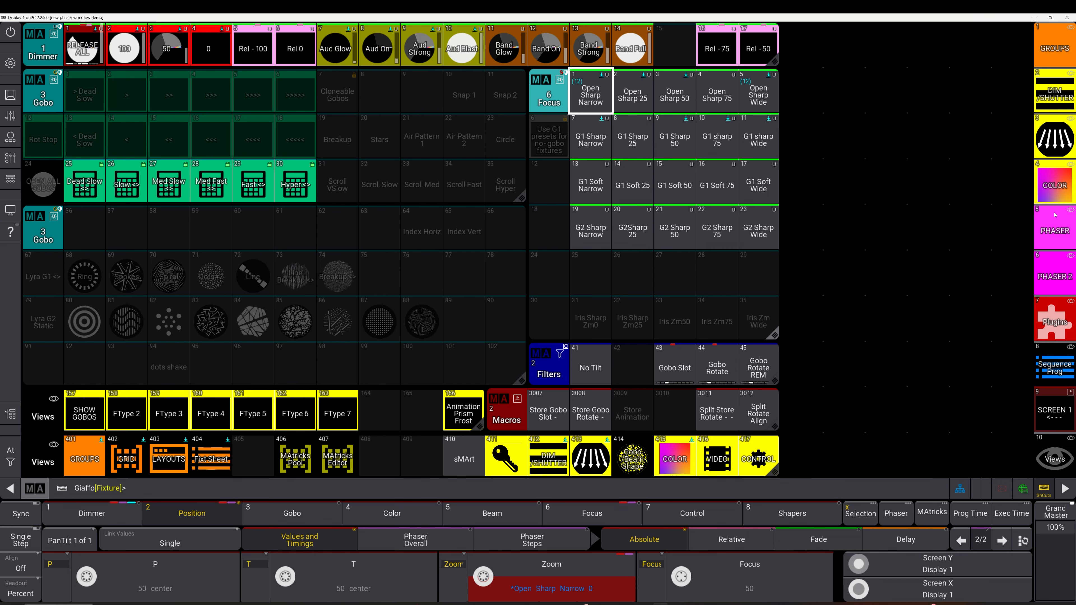
Step: Store the dimmer and zoom phaser as preset 9 in the Phasers pool using the Store /MAtricks /U macro
left_click(1055, 231)
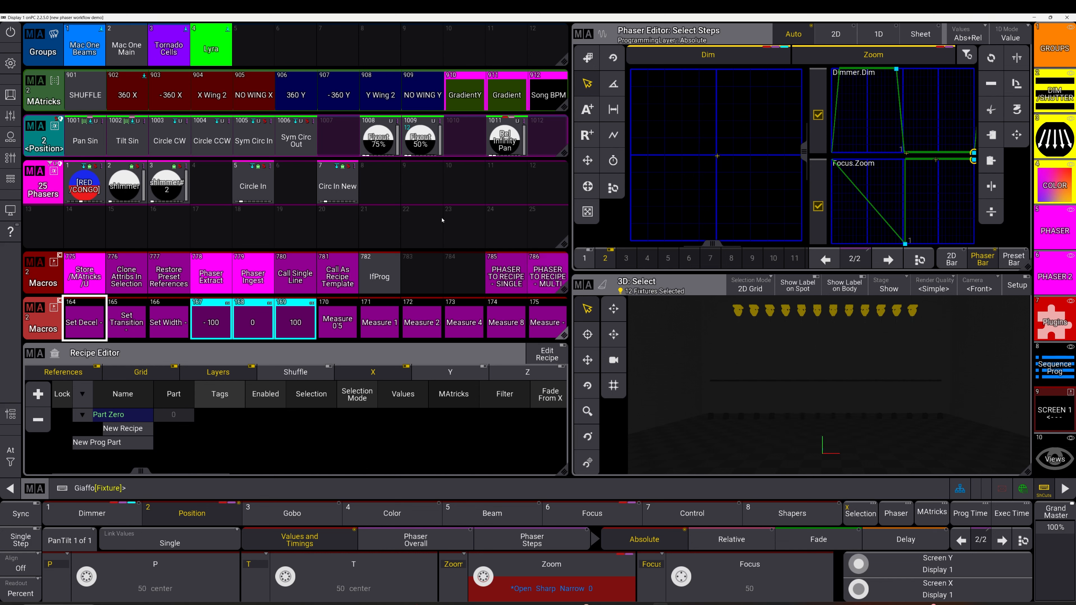
left_click(84, 276)
left_click(421, 183)
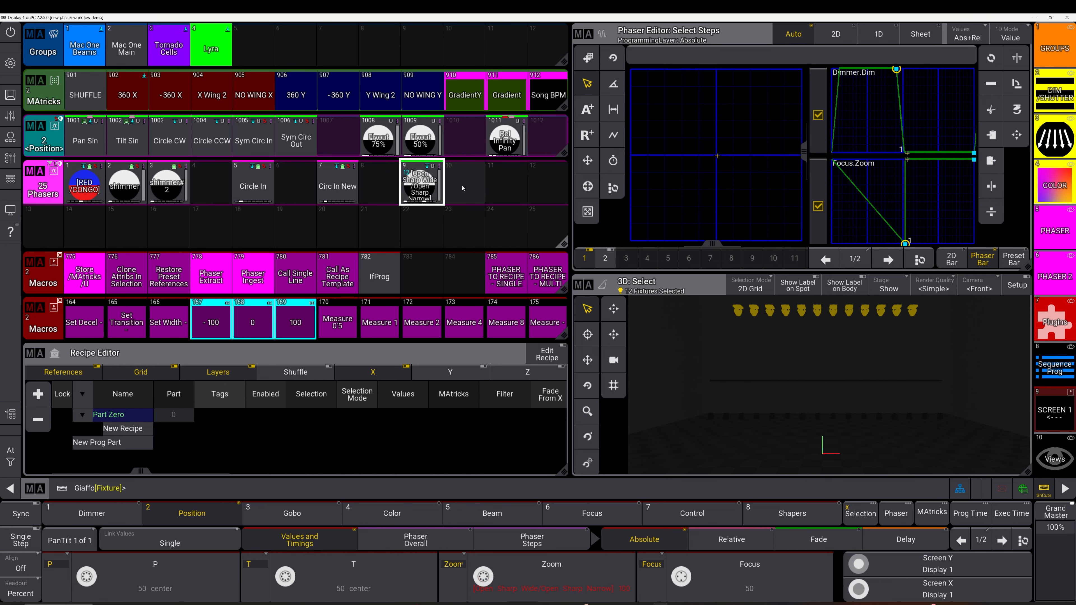
Step: Clear the programmer, recall Phasers preset 9 on the Lyra group and apply the X Wing 2 MAtricks
key("c")
left_click(211, 47)
left_click(422, 183)
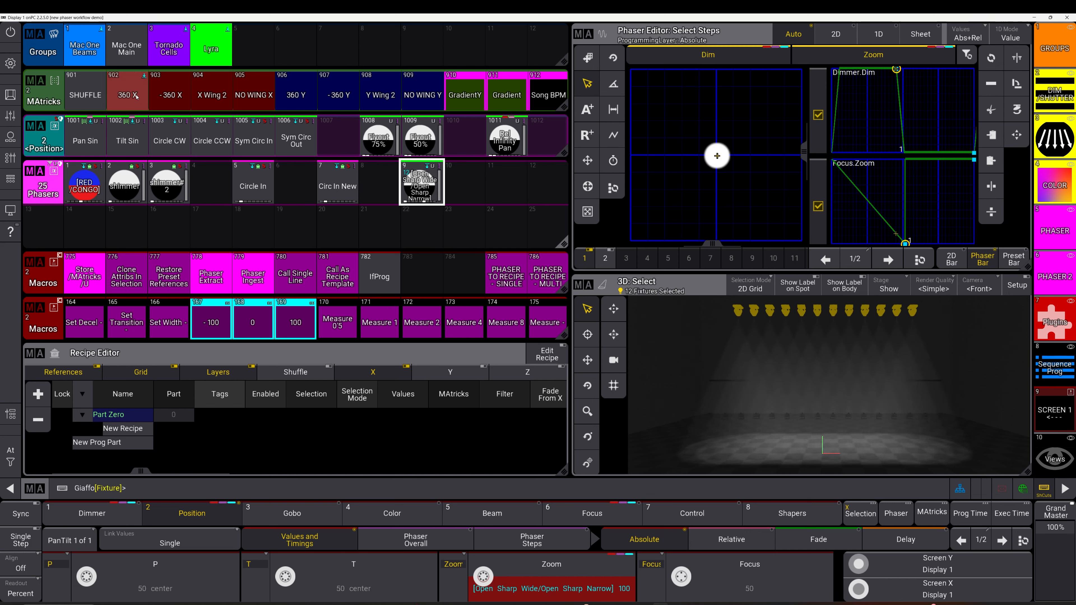
left_click(211, 91)
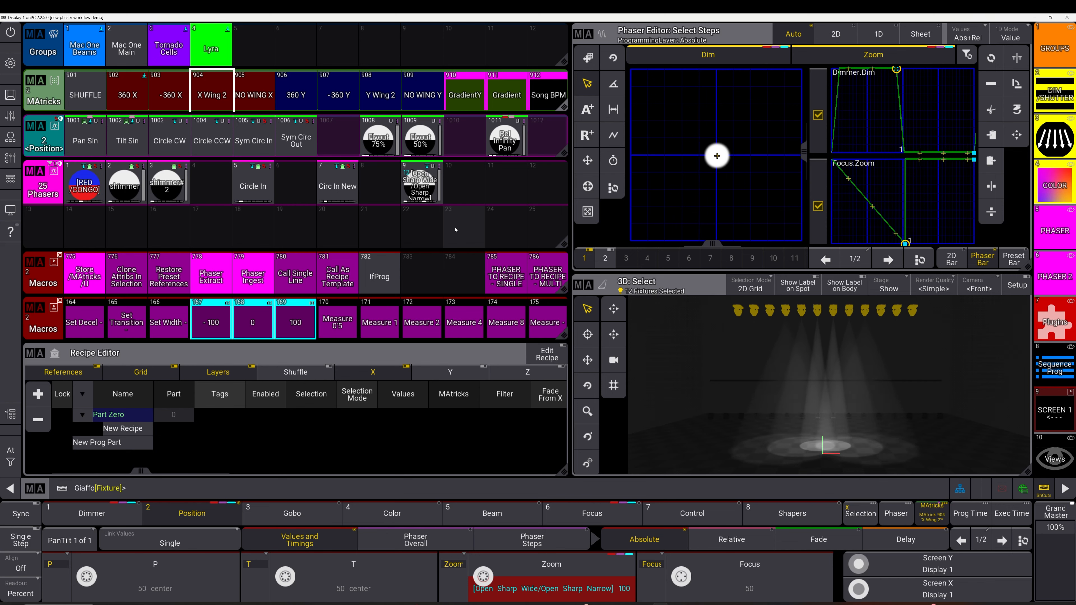
Step: Open the Clone Attribs In Selection macro for viewing and close it again
right_click(127, 275)
left_click(89, 277)
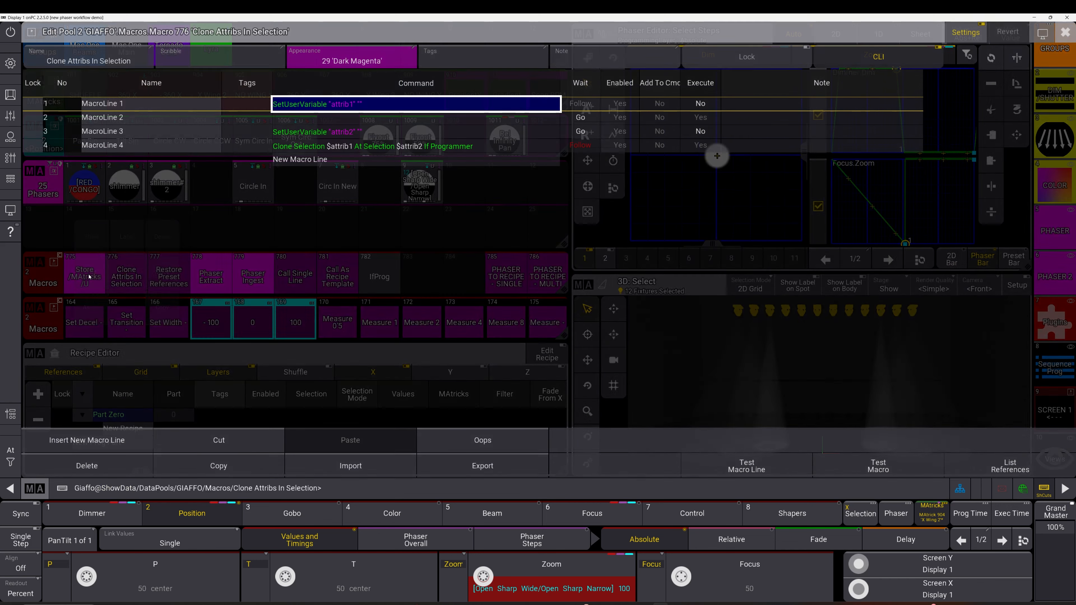
key("Escape")
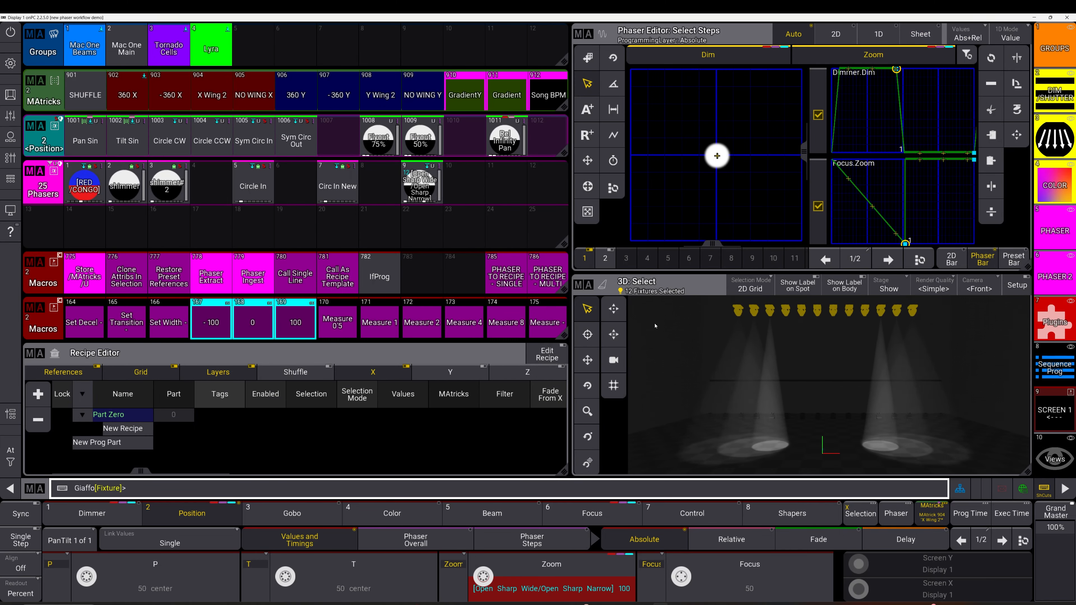
left_click(424, 202)
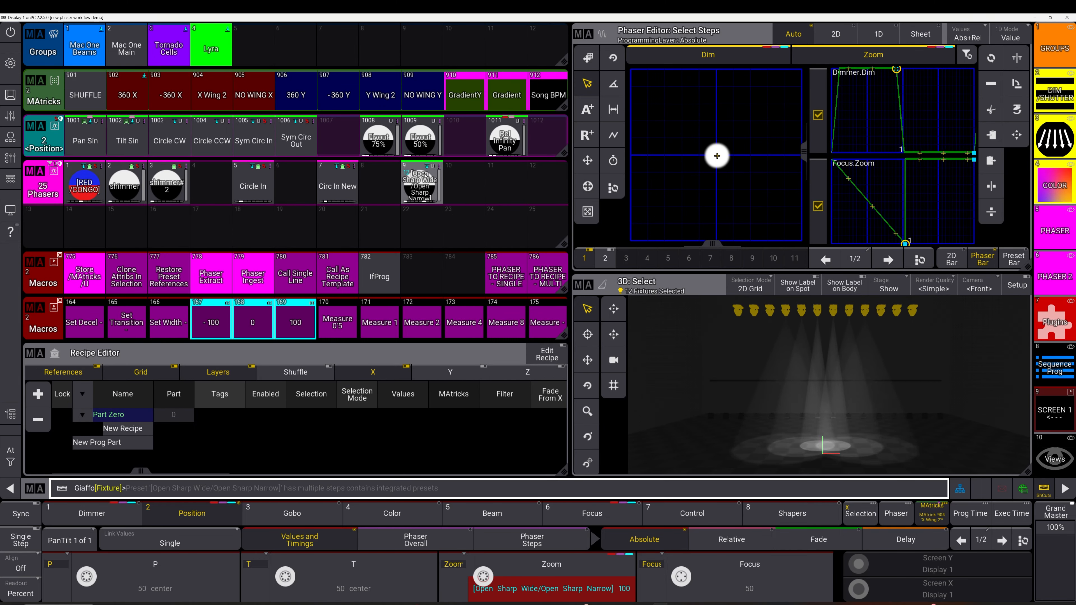